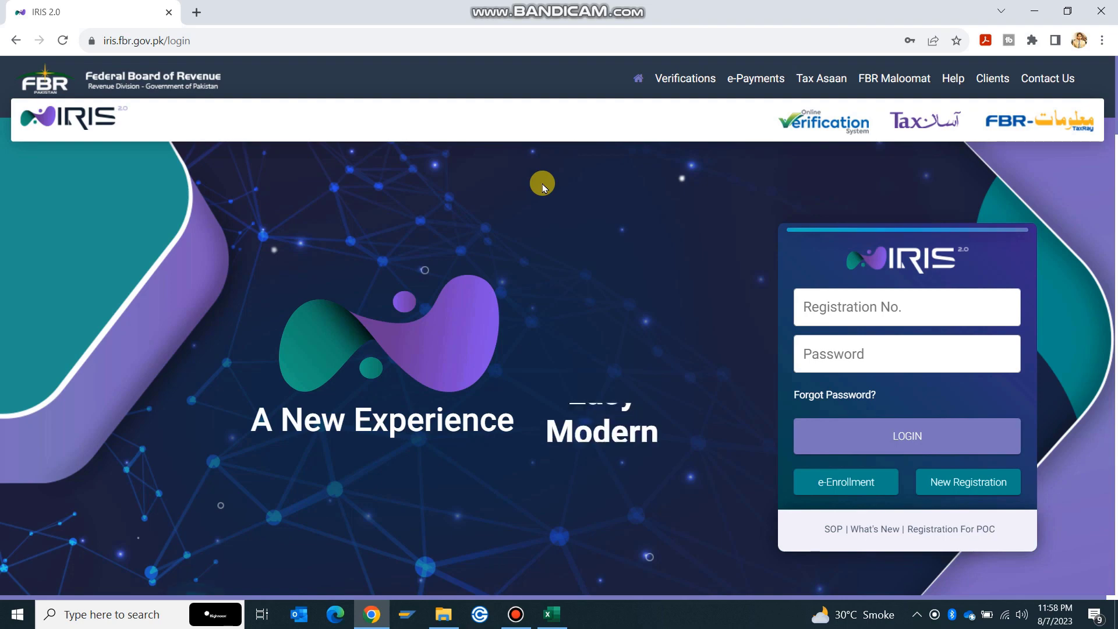
Log in to IRIS 2.0 with the registration number and account password
left_click(903, 431)
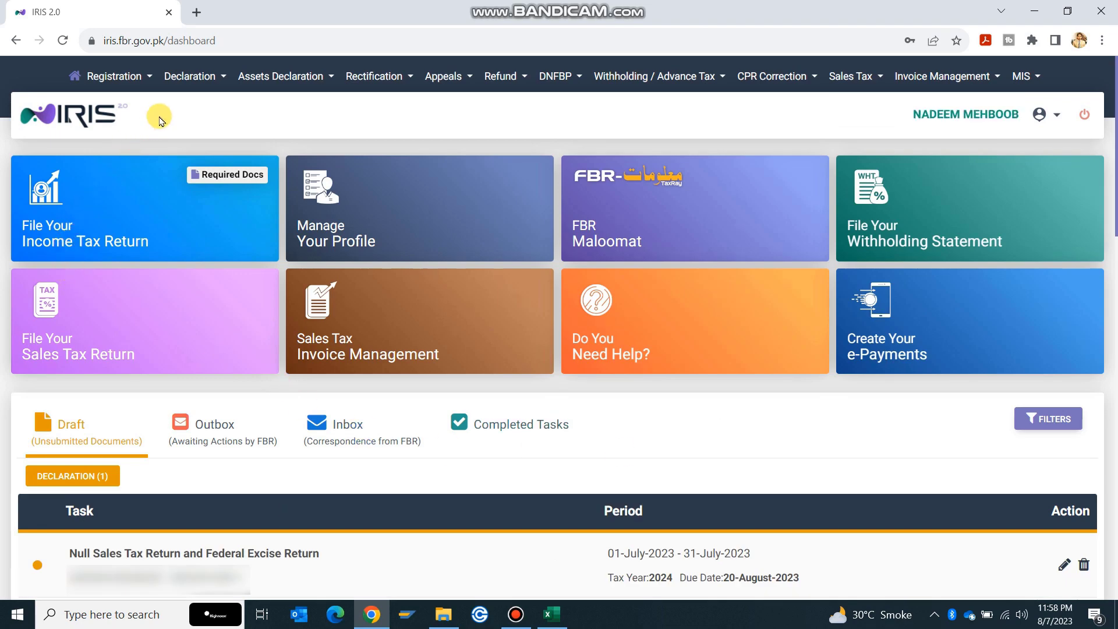
Go to Declaration > Returns / Statements (Original) to list the original returns
left_click(188, 80)
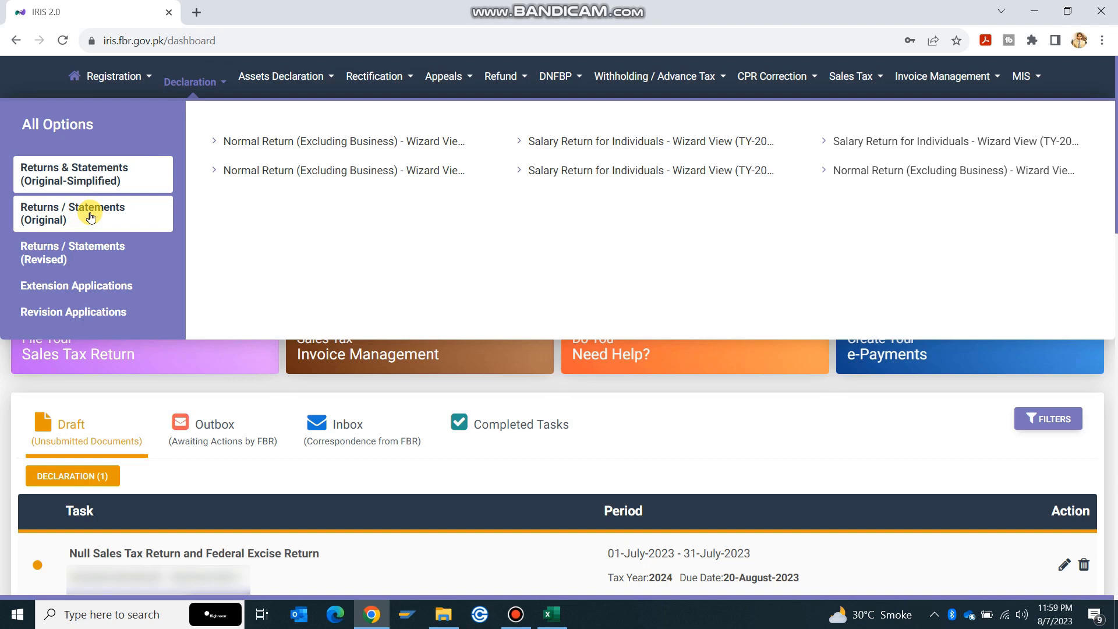
left_click(66, 220)
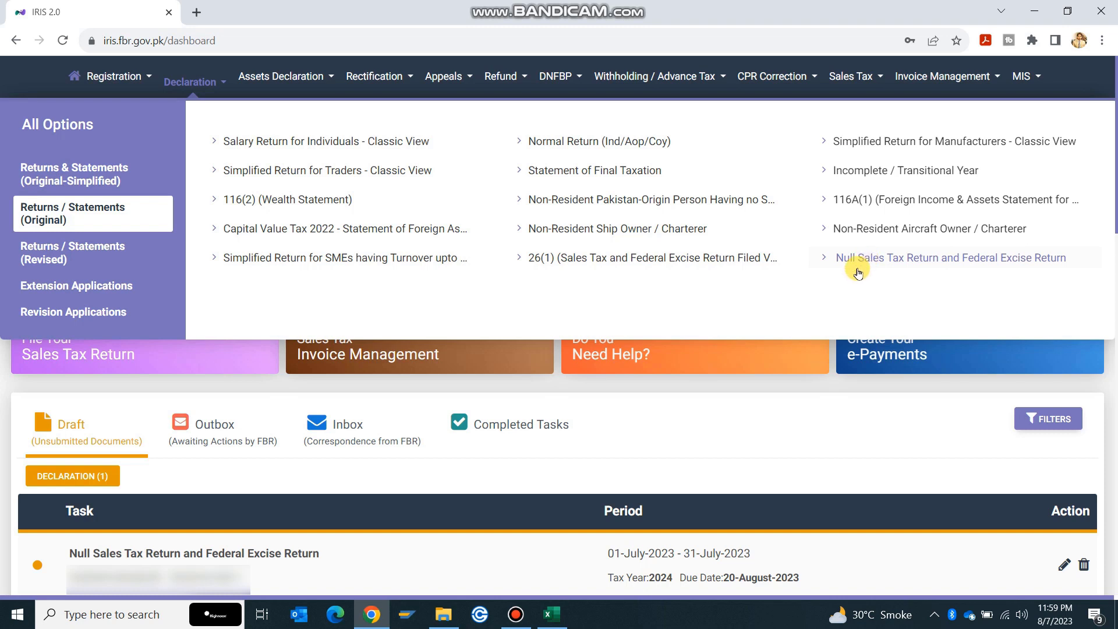
left_click(194, 84)
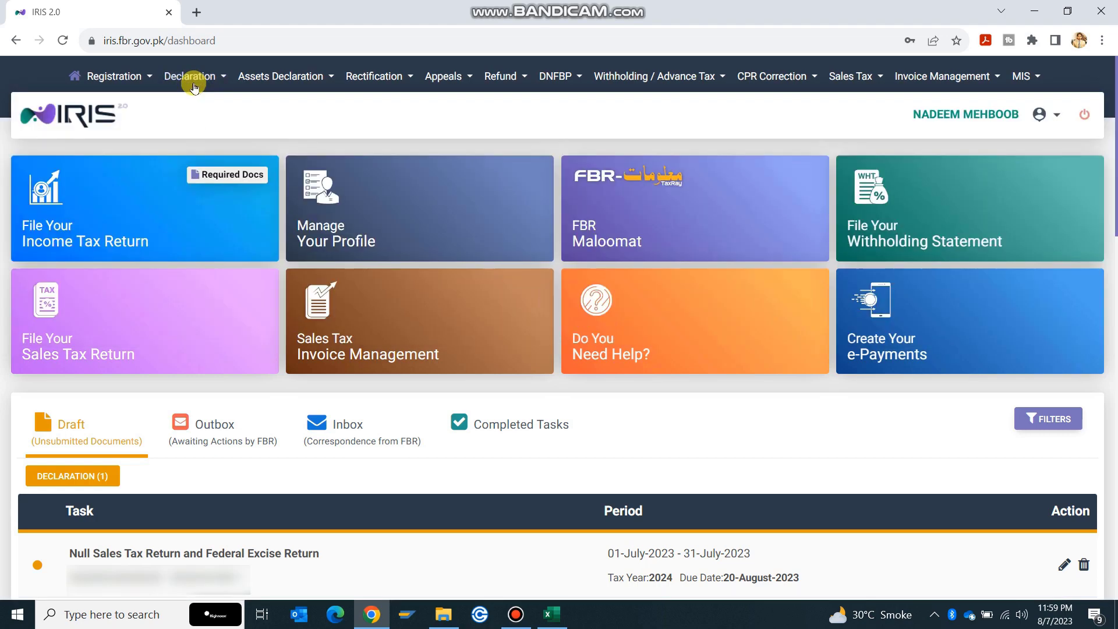
left_click(194, 81)
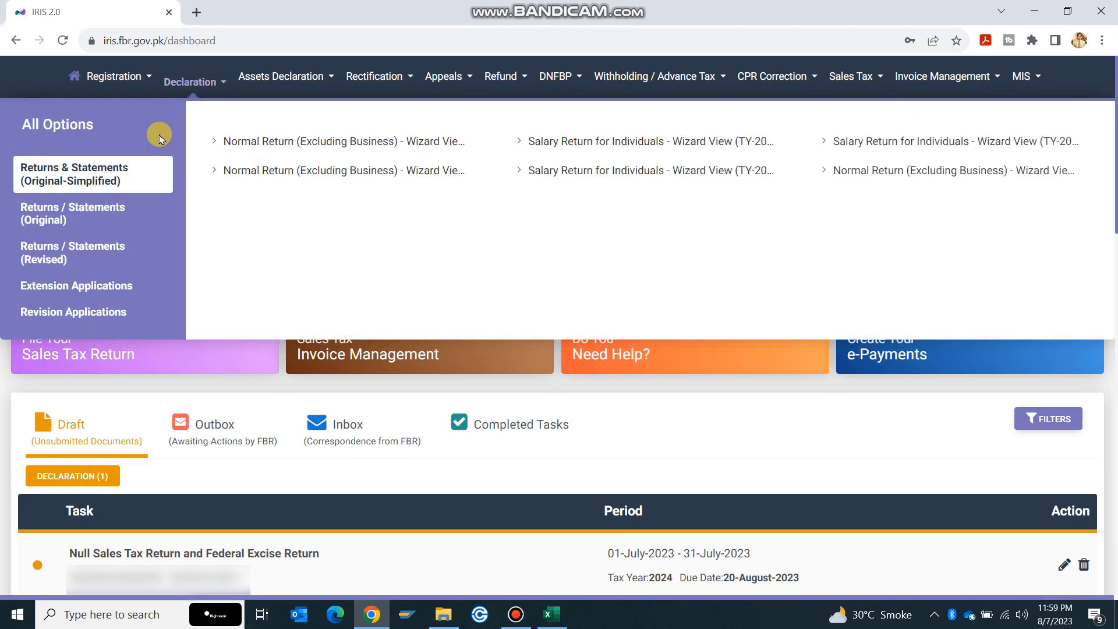
left_click(76, 219)
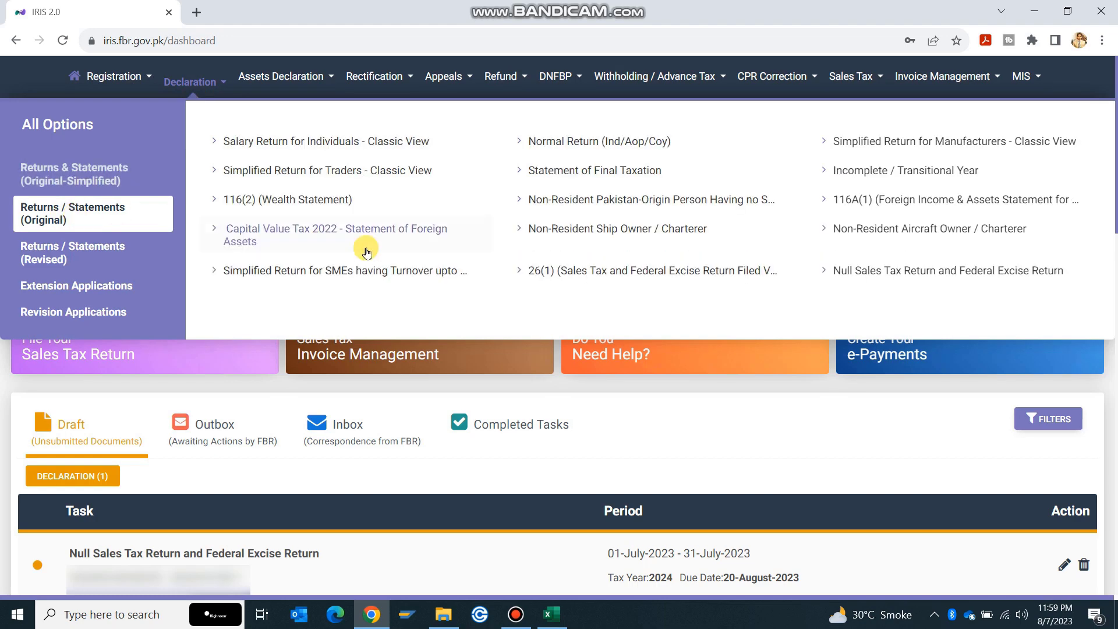
Start a Null Sales Tax Return for 2024, period 01-Jul-2023 to 31-Jul-2023, and continue to the form
left_click(879, 265)
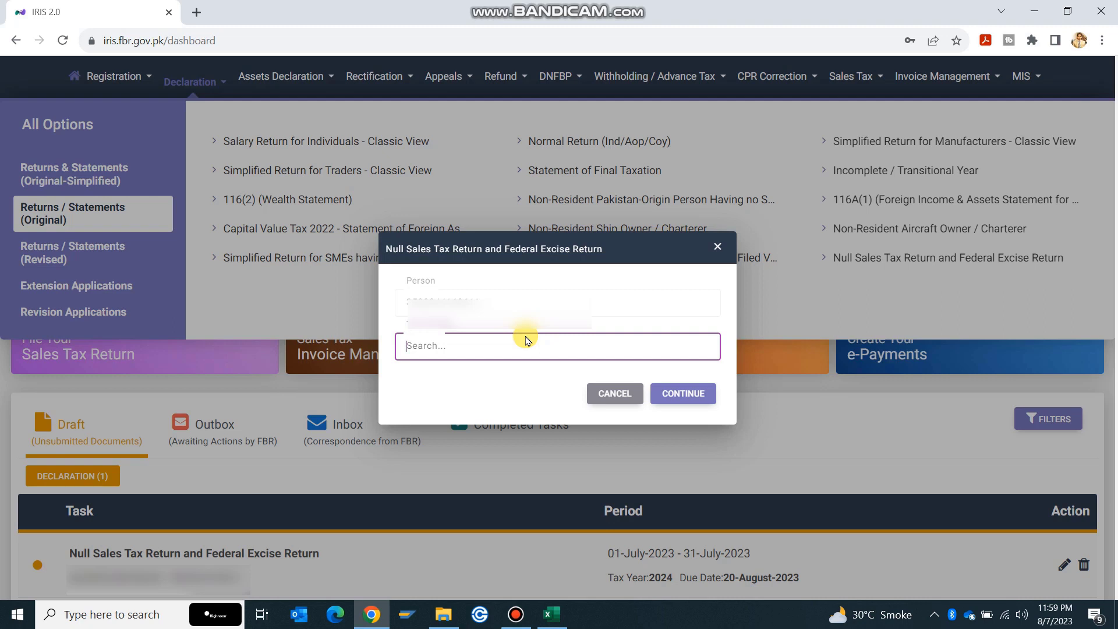
type("2024")
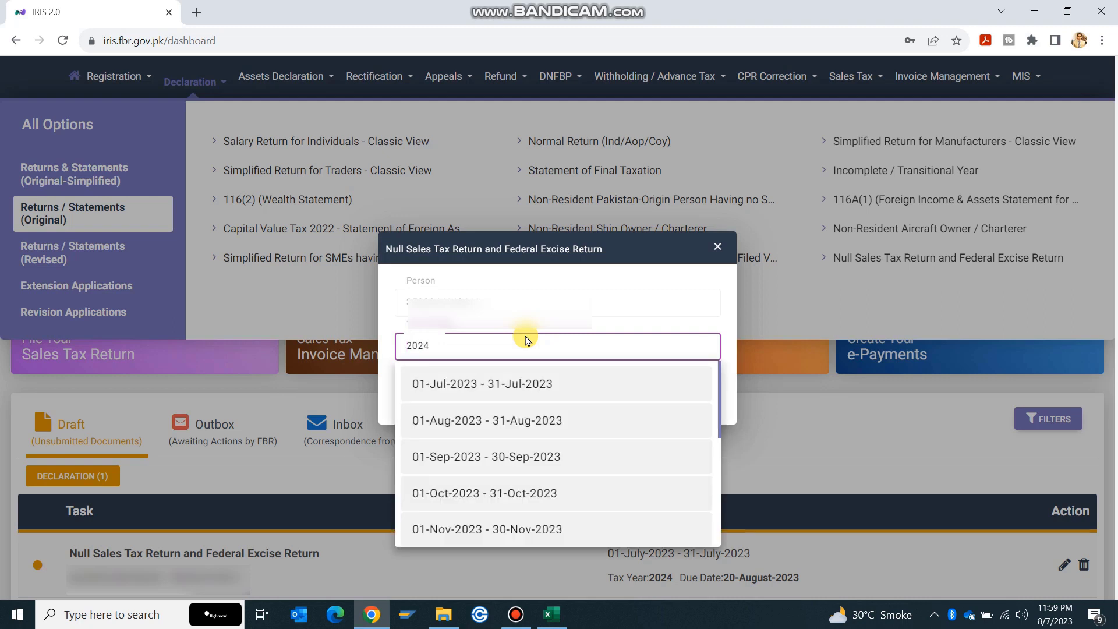
left_click(447, 387)
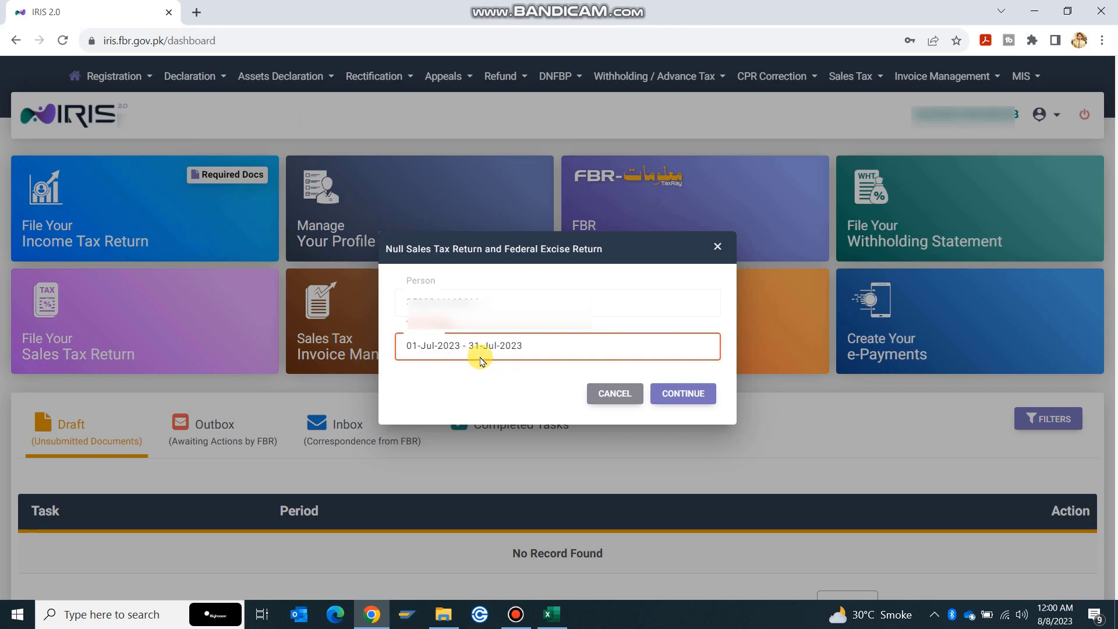
left_click(680, 399)
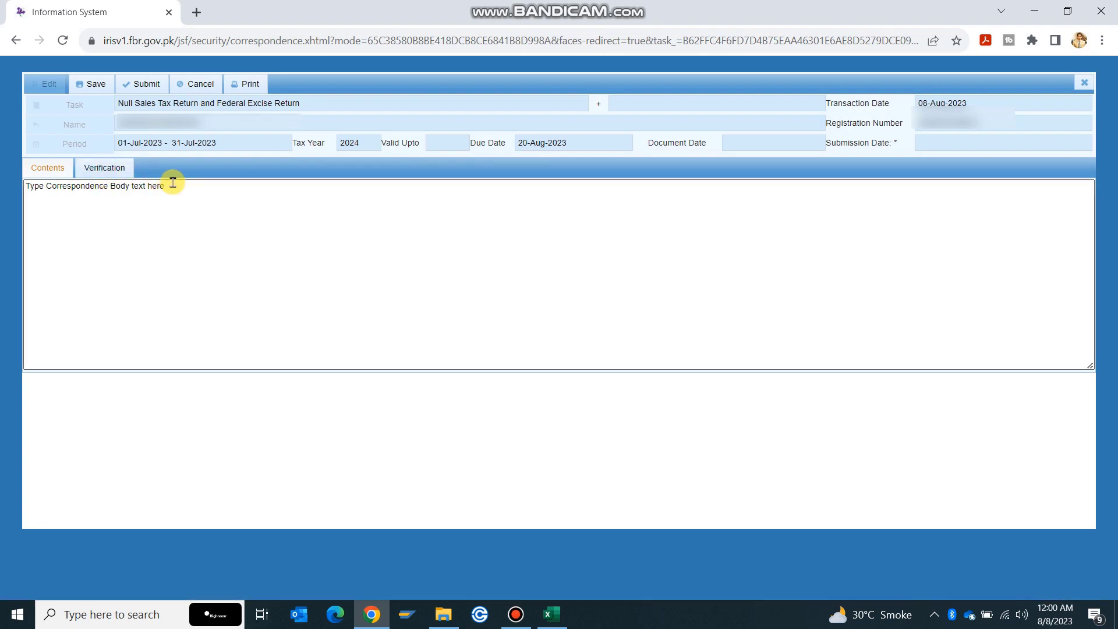
Paste the Verification tab's declaration paragraph over the placeholder text in Contents
left_click_drag(170, 185, 2, 182)
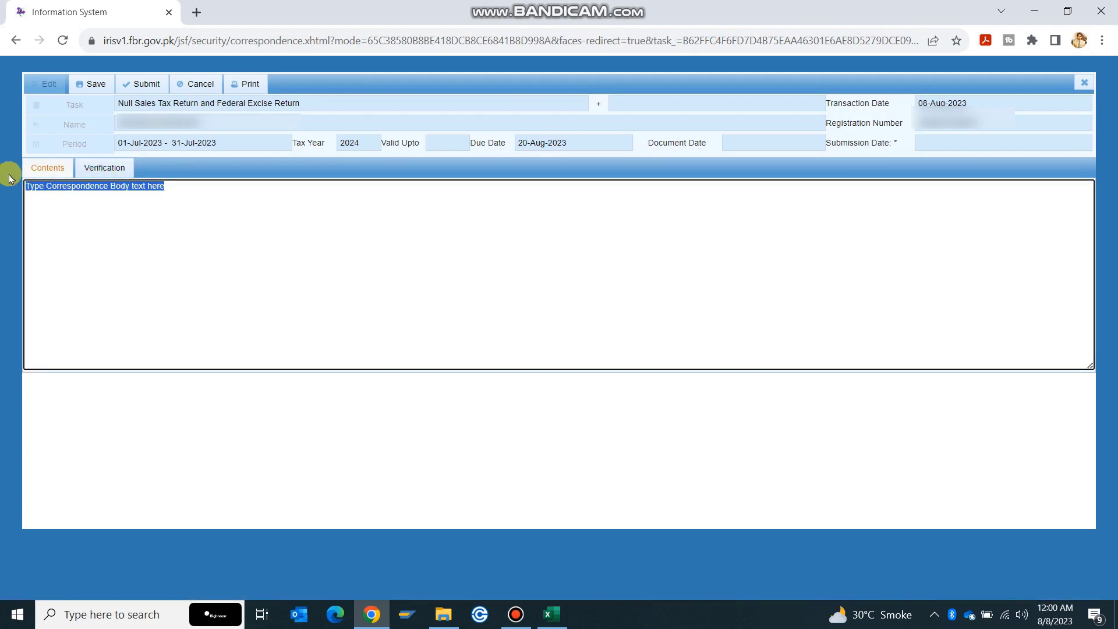
left_click(98, 175)
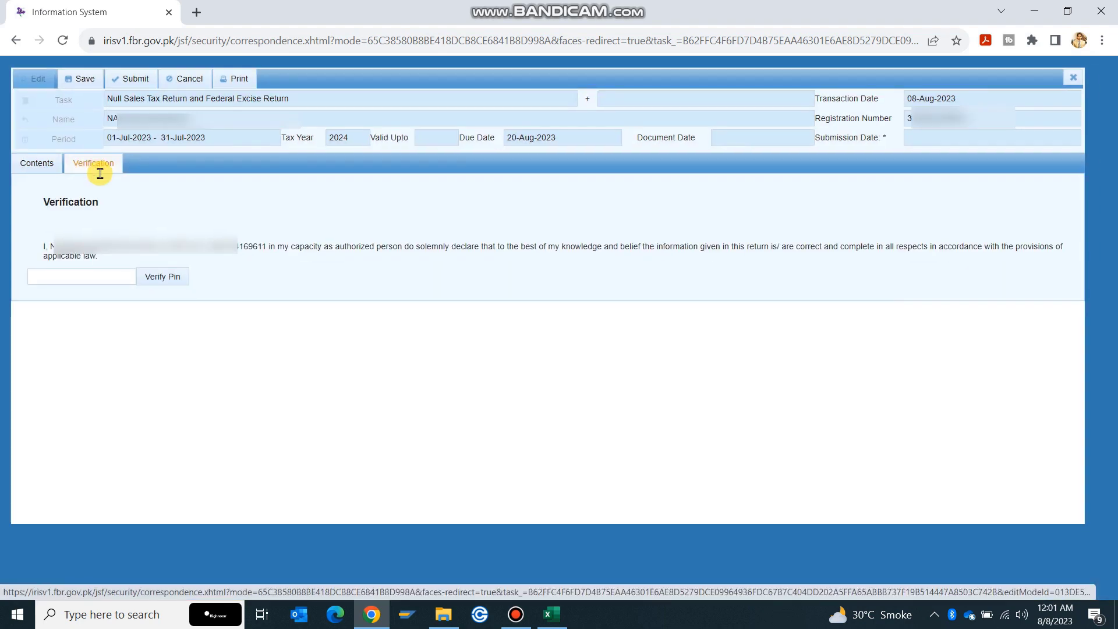
left_click_drag(99, 261, 42, 245)
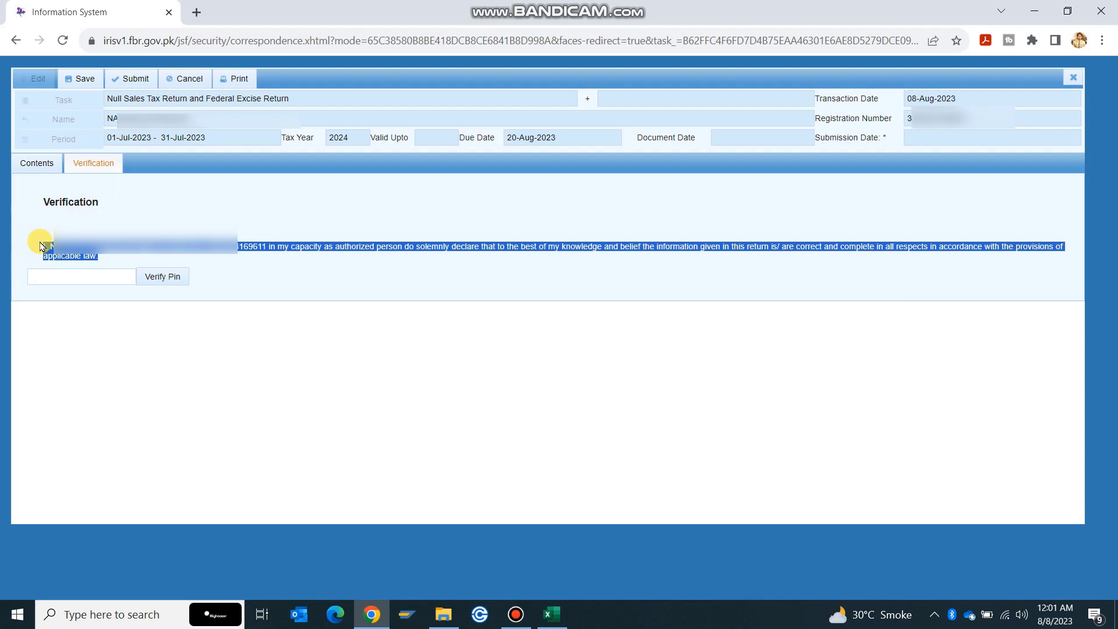
left_click(32, 163)
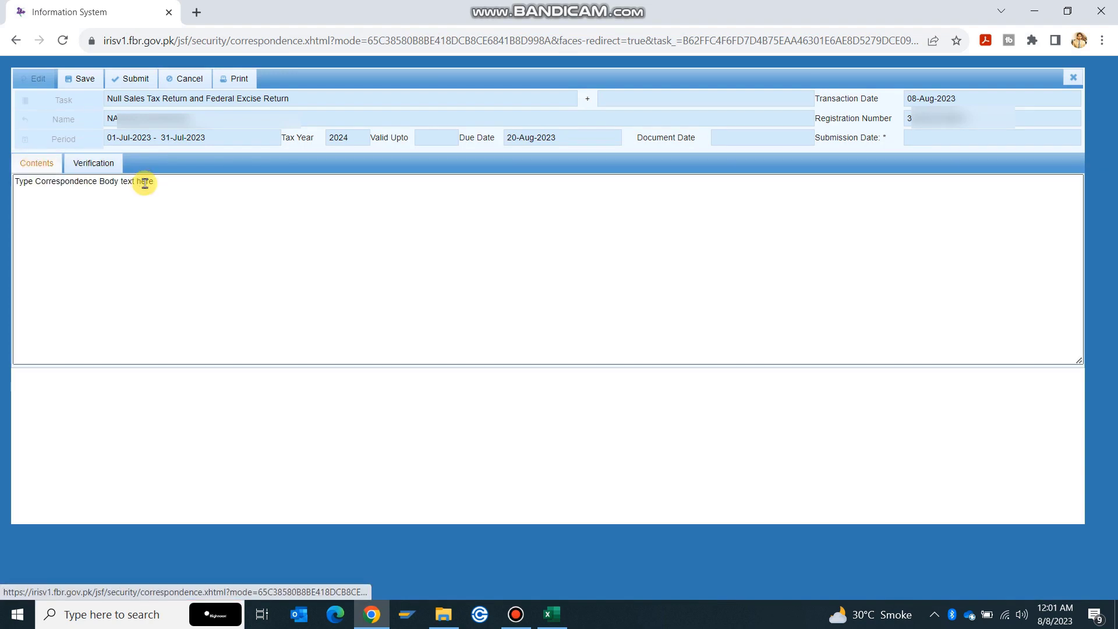
left_click_drag(166, 185, 2, 176)
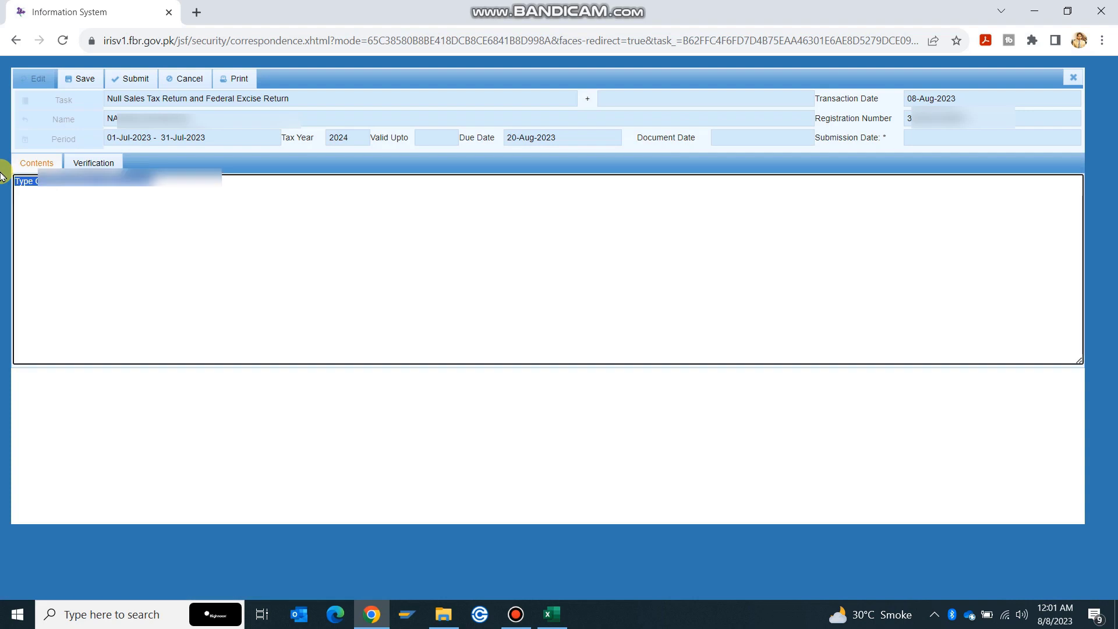
key("ctrl+v")
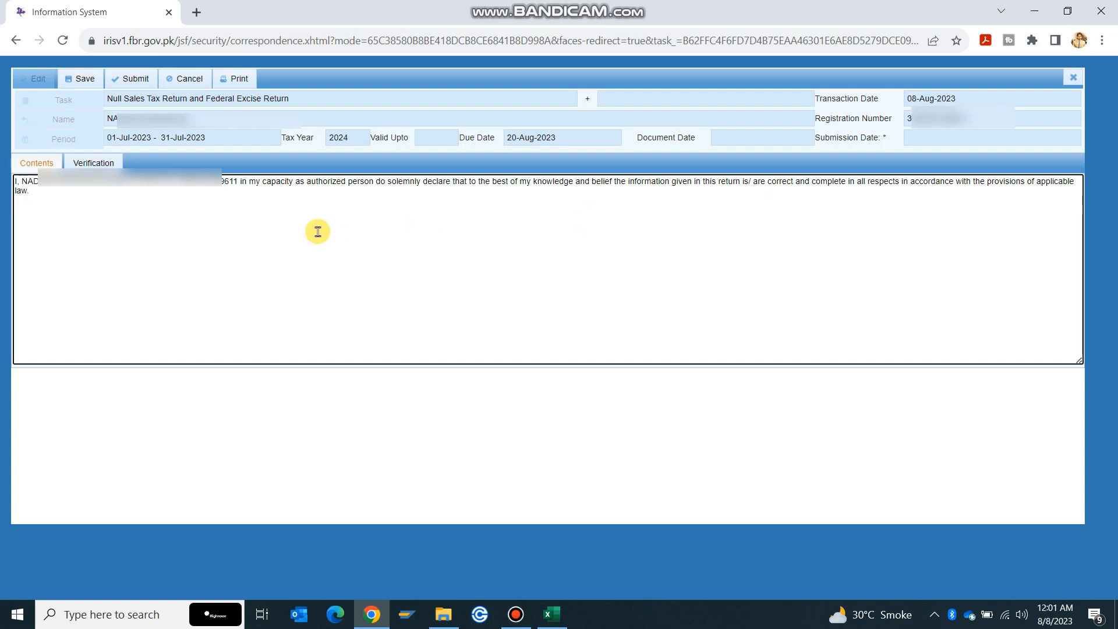
Enter and verify the PIN on the Verification tab
left_click(98, 165)
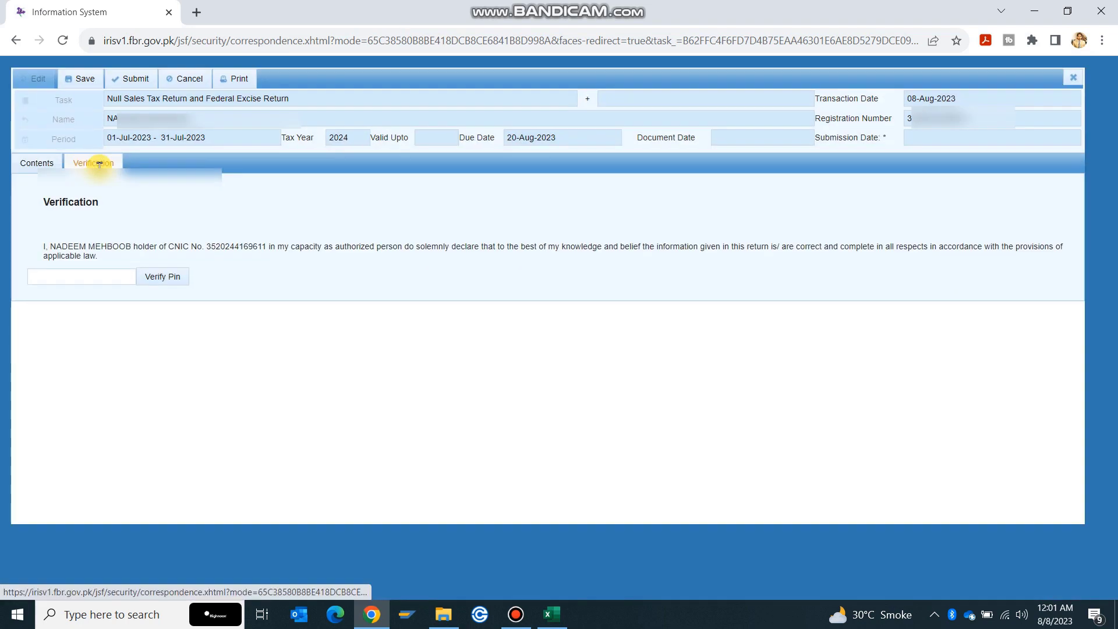
left_click(83, 276)
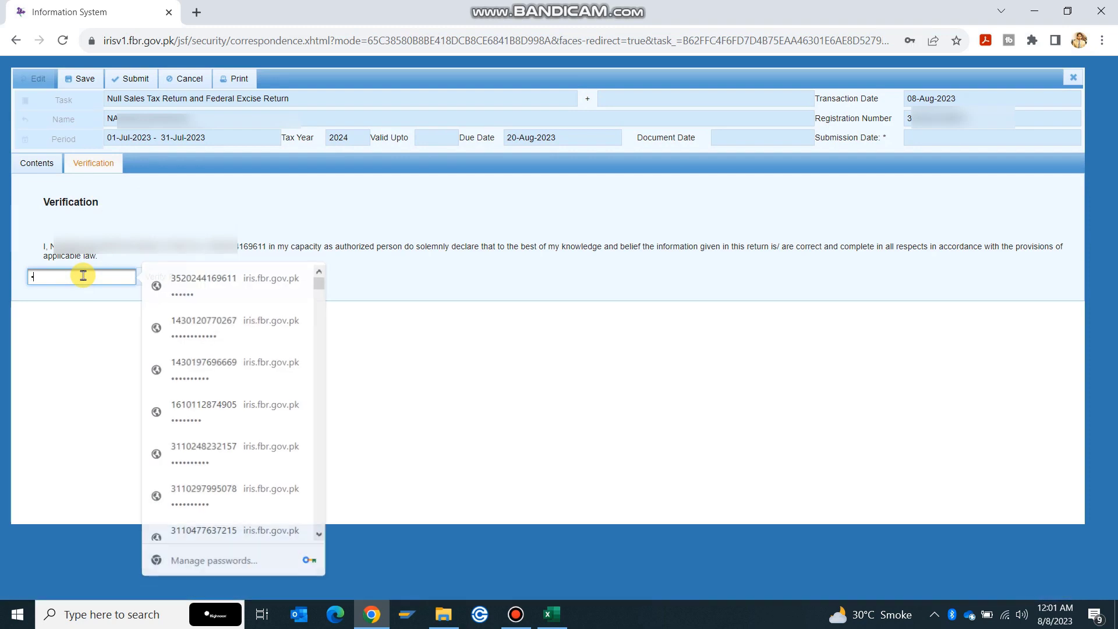
type("1234")
key("Return")
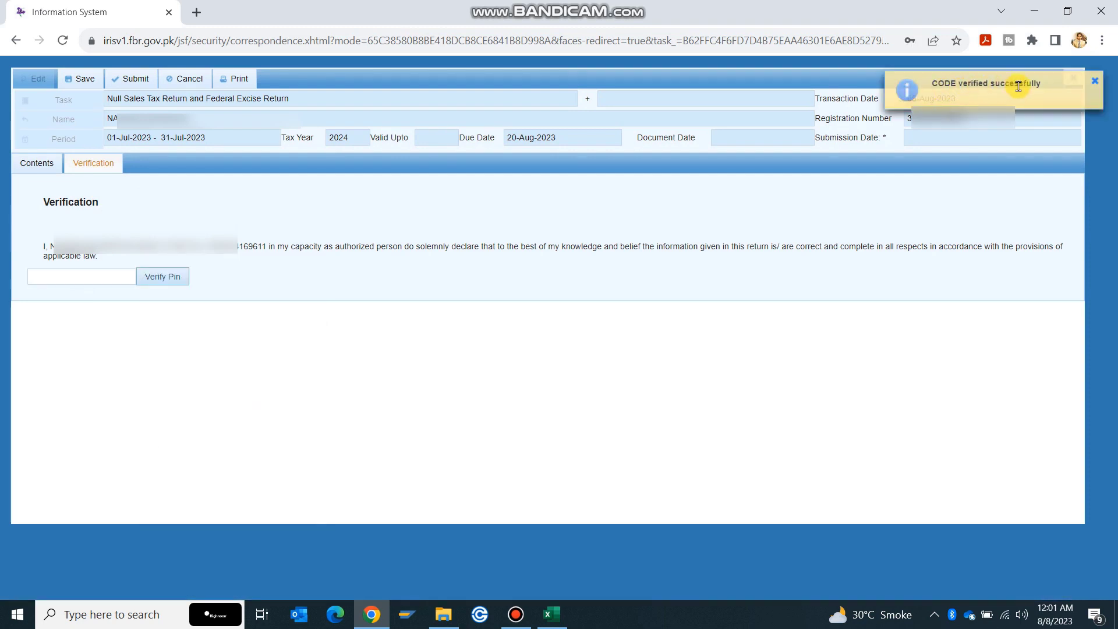
Save and submit the July 2023 null return, confirming with Yes
left_click(86, 78)
left_click(138, 80)
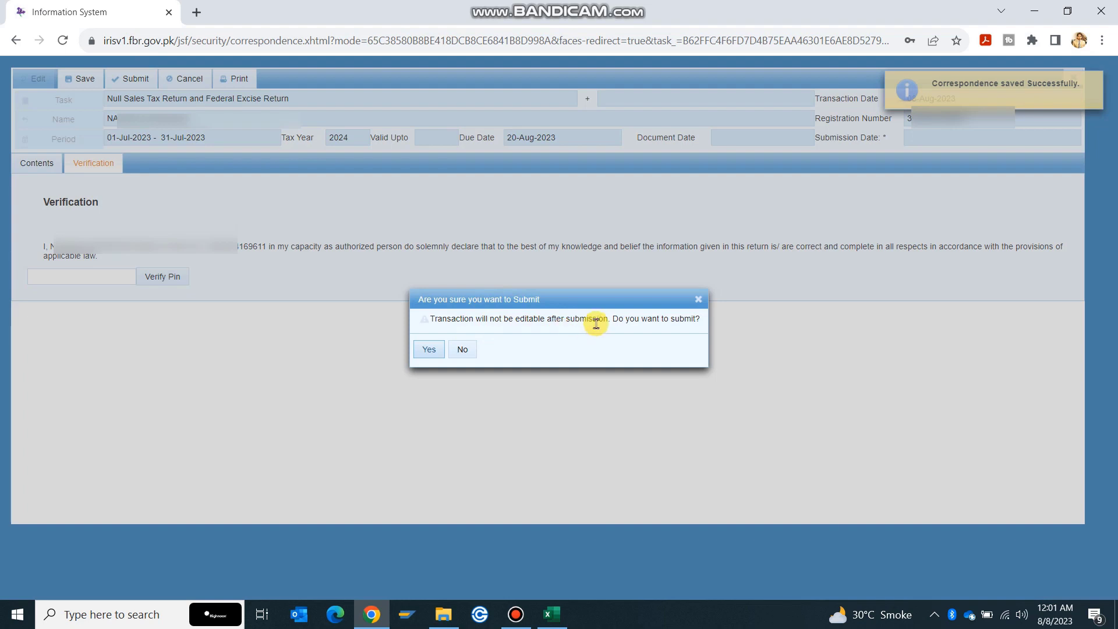
left_click(428, 350)
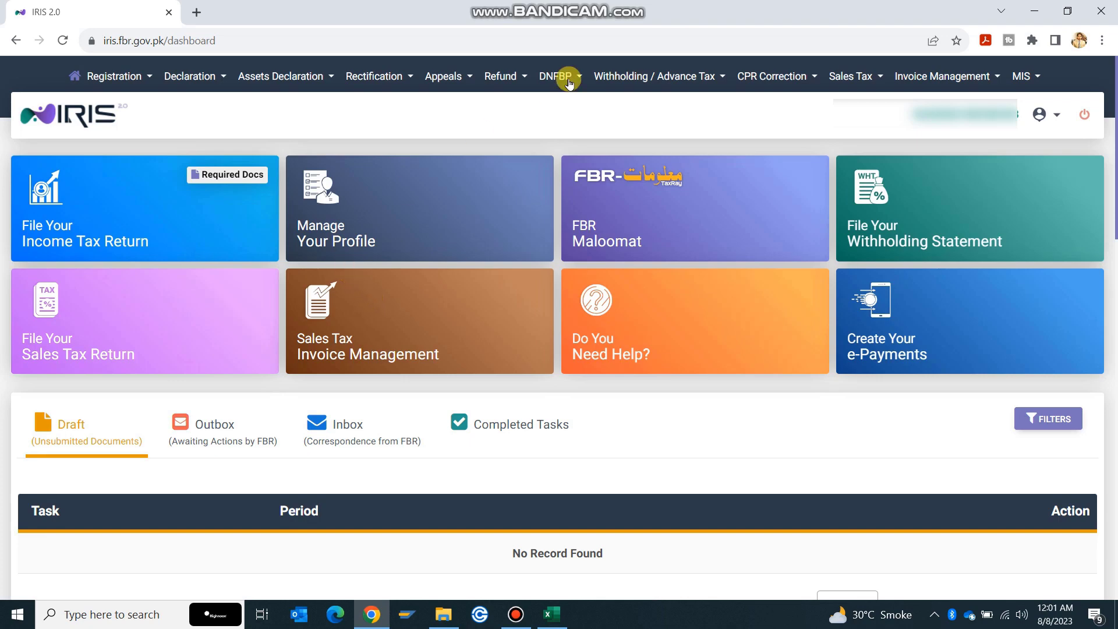
Under Completed Tasks > DECLARATION, view the submitted July 2023 null return
scroll(604, 347, "down", 3)
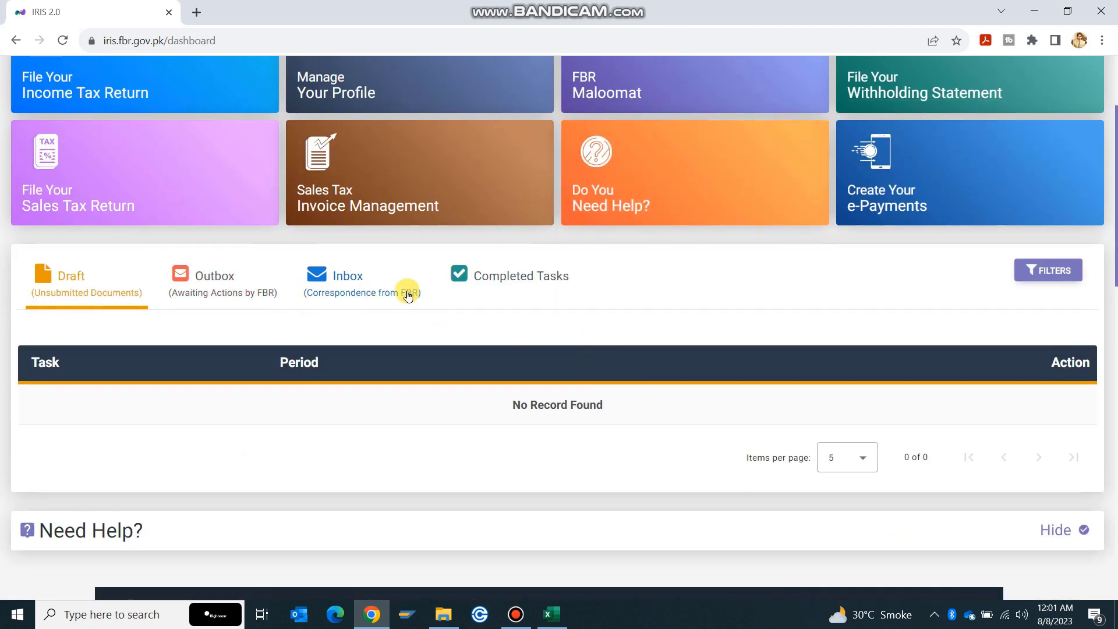
left_click(512, 287)
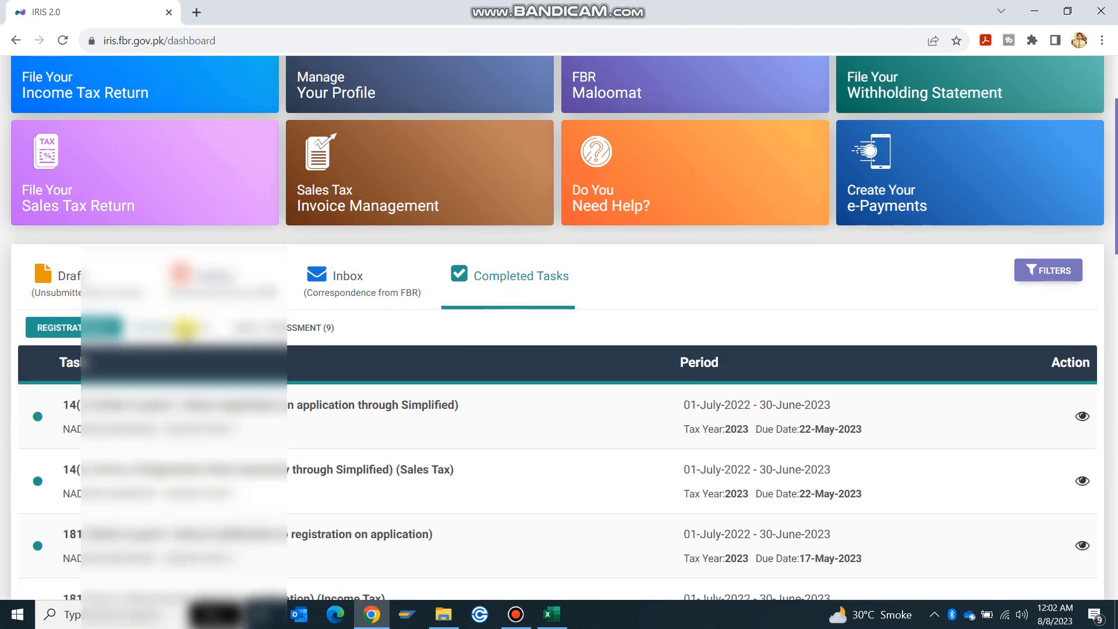
left_click(181, 328)
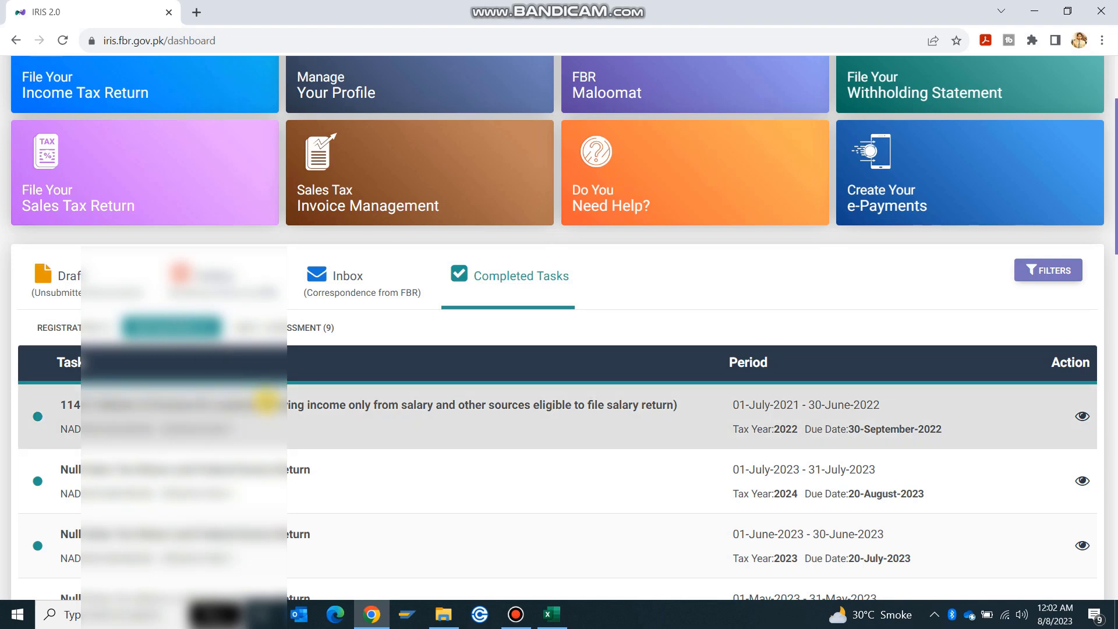
scroll(313, 460, "down", 3)
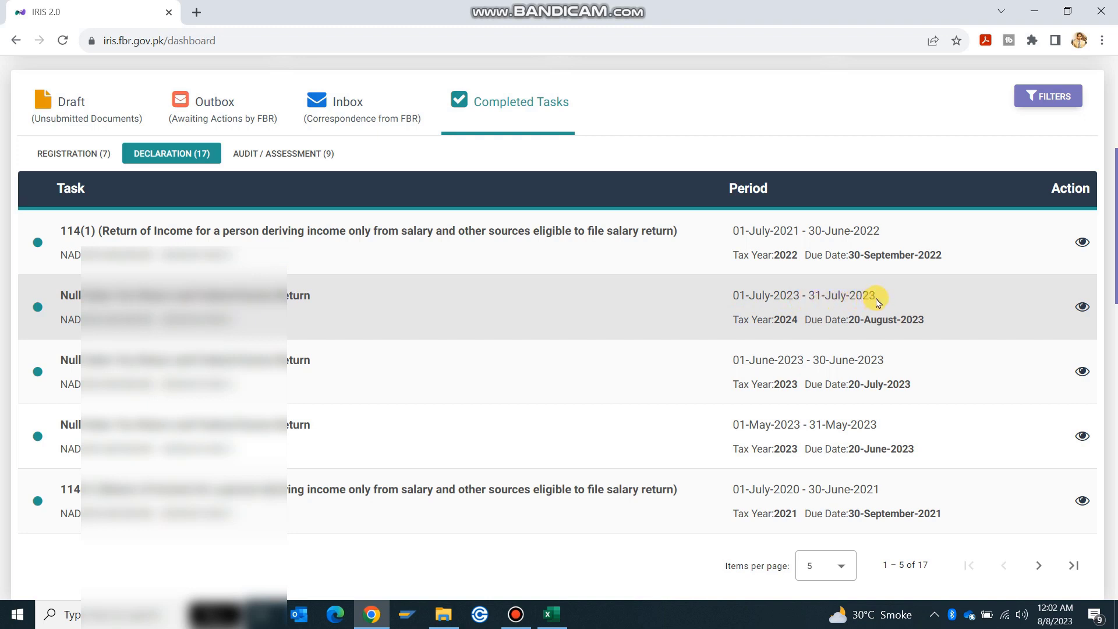
left_click(1082, 308)
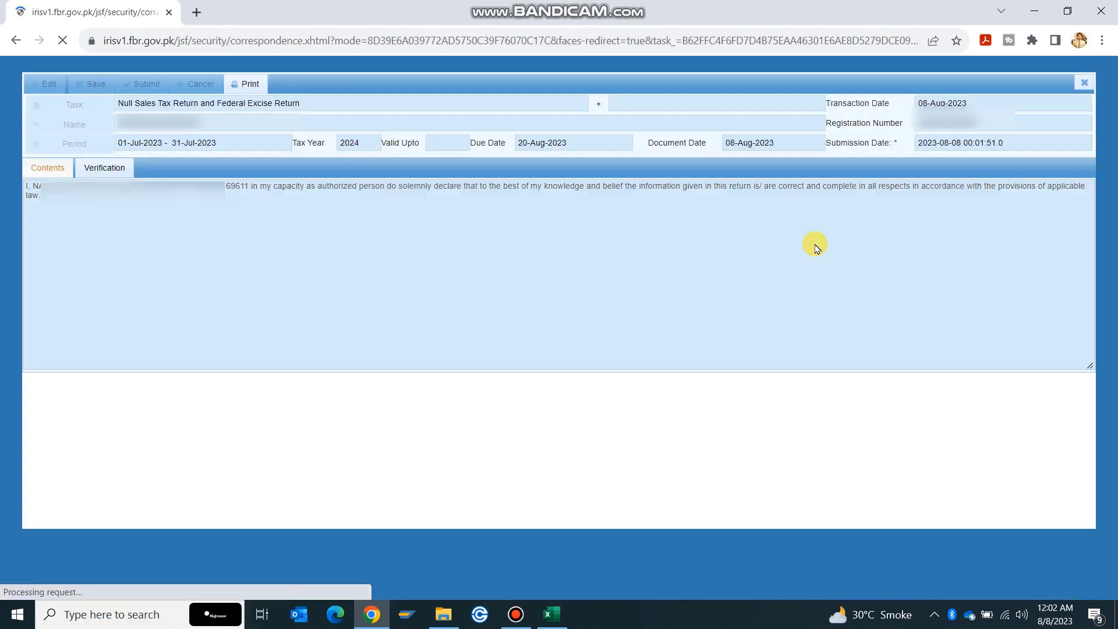
Print the return to open its acknowledgment PDF and review the document header
left_click(249, 92)
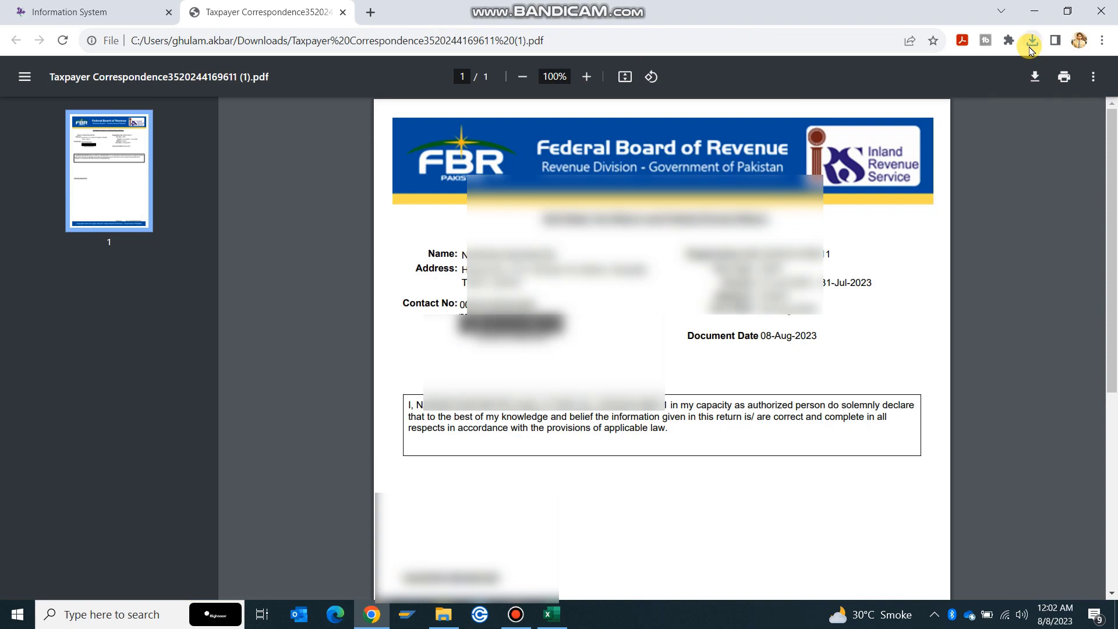
scroll(781, 267, "down", 1)
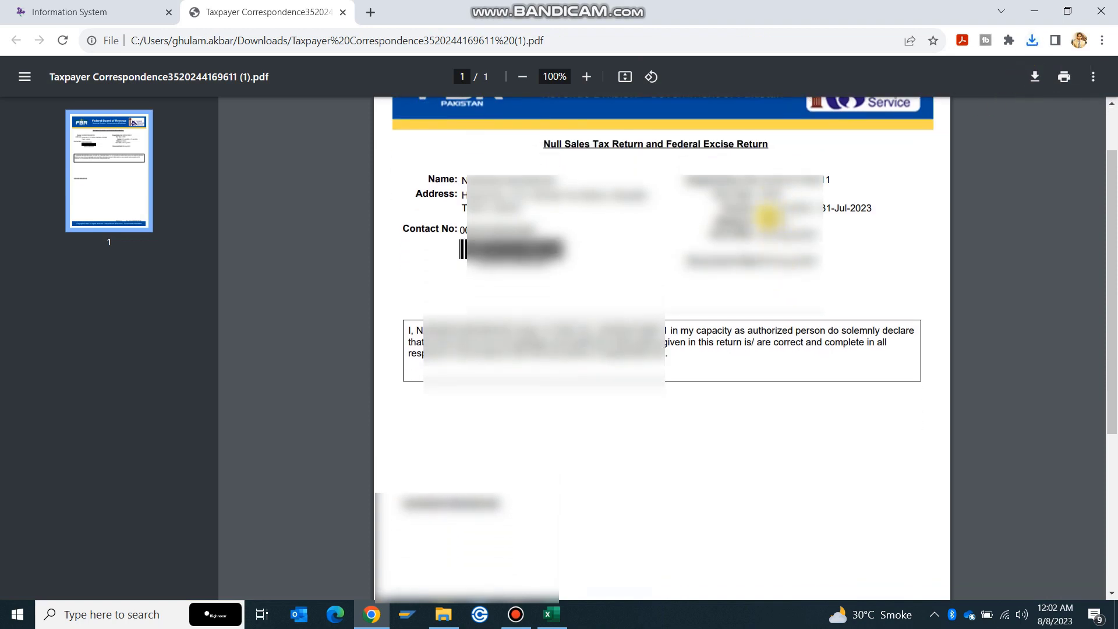
left_click_drag(761, 210, 857, 207)
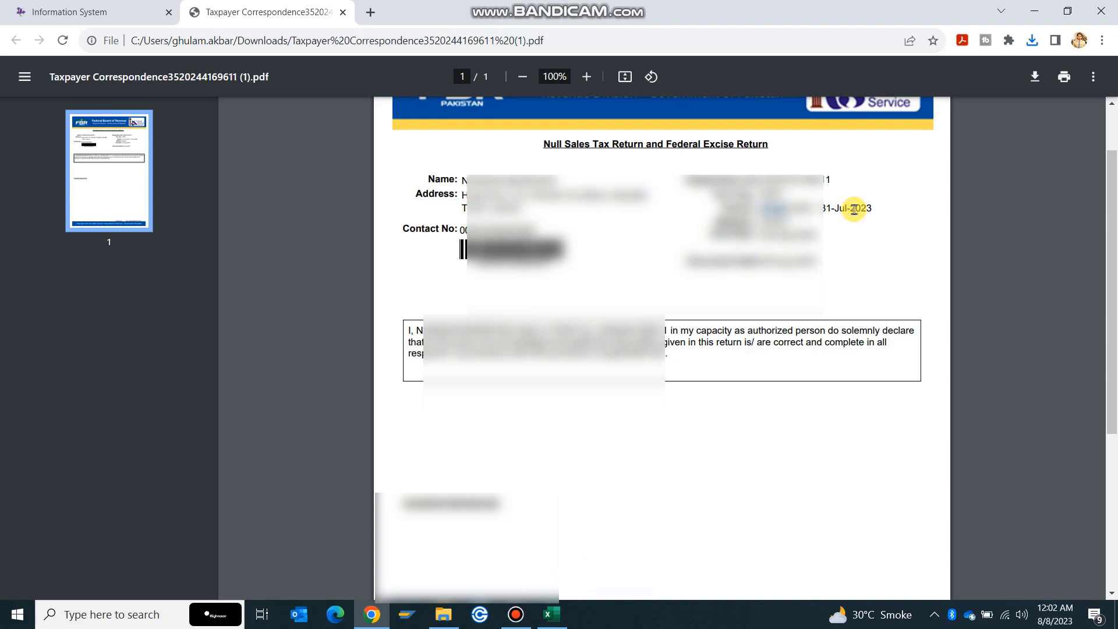
scroll(601, 183, "up", 1)
scroll(601, 182, "up", 1)
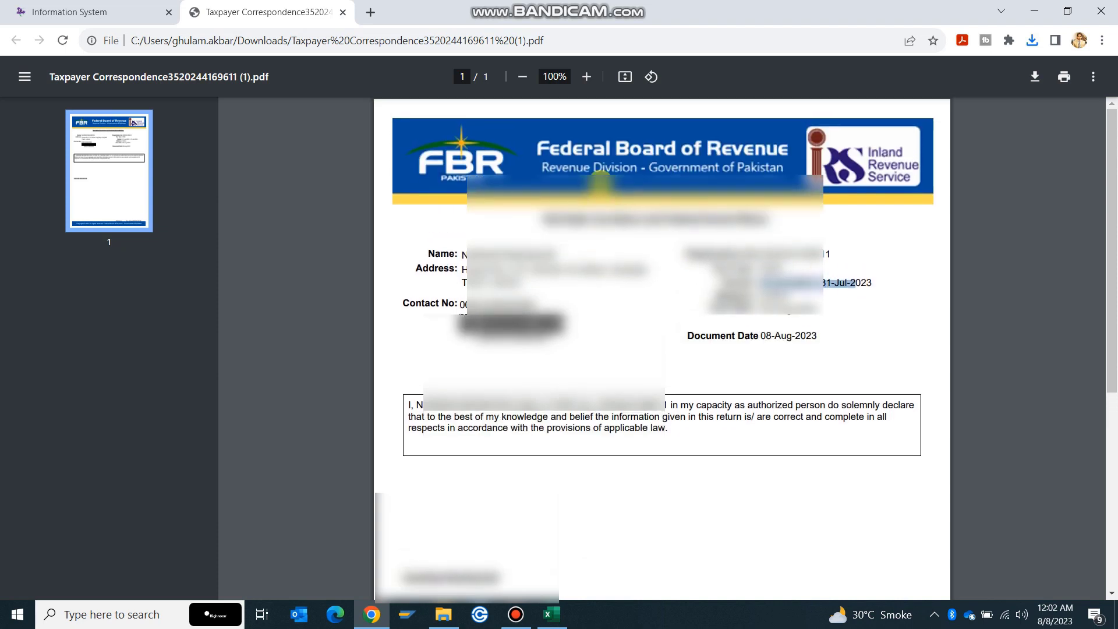
left_click_drag(542, 216, 772, 226)
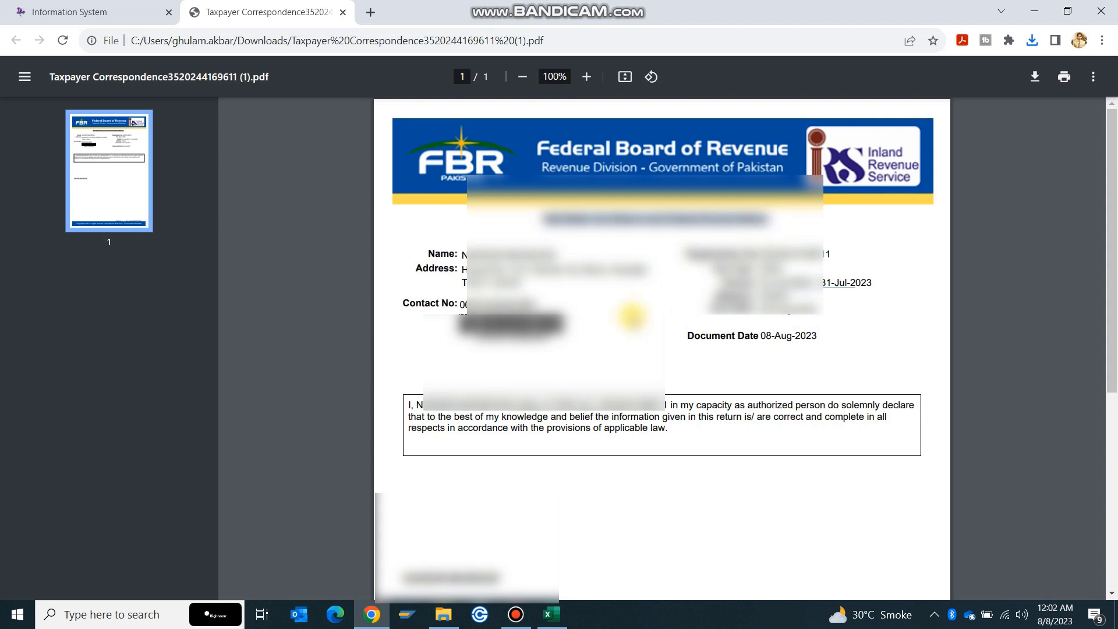